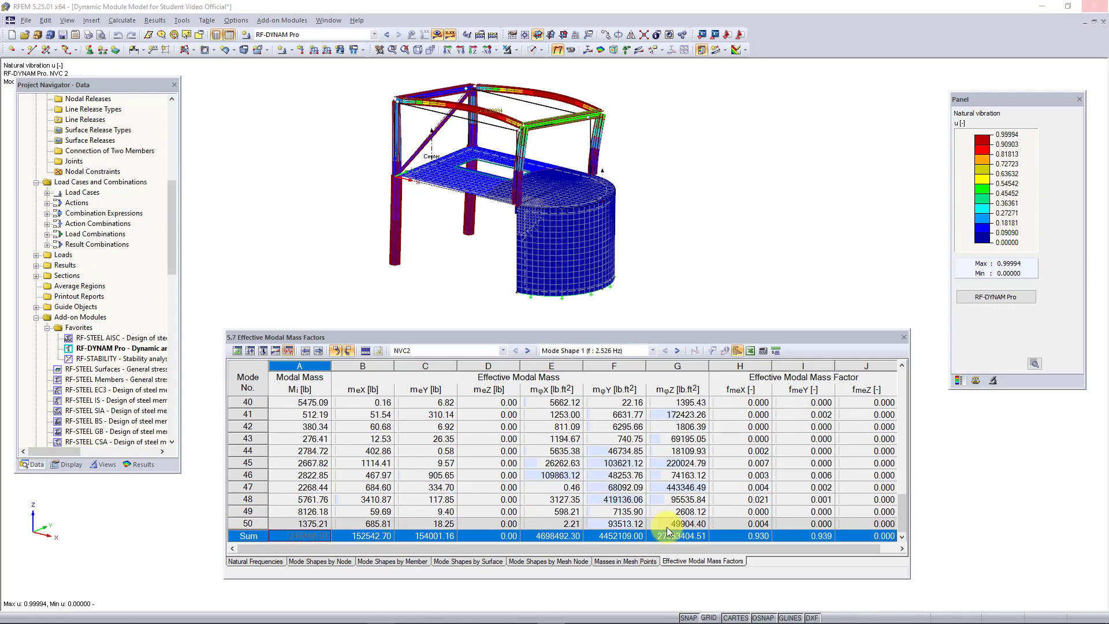
# - In RF-DYNAM Pro, activate response spectrum analysis with generation of equivalent loads and base response spectrum RS1 on IBC 2018 - ASCE/SEI 7-16
pyautogui.click(1001, 298)
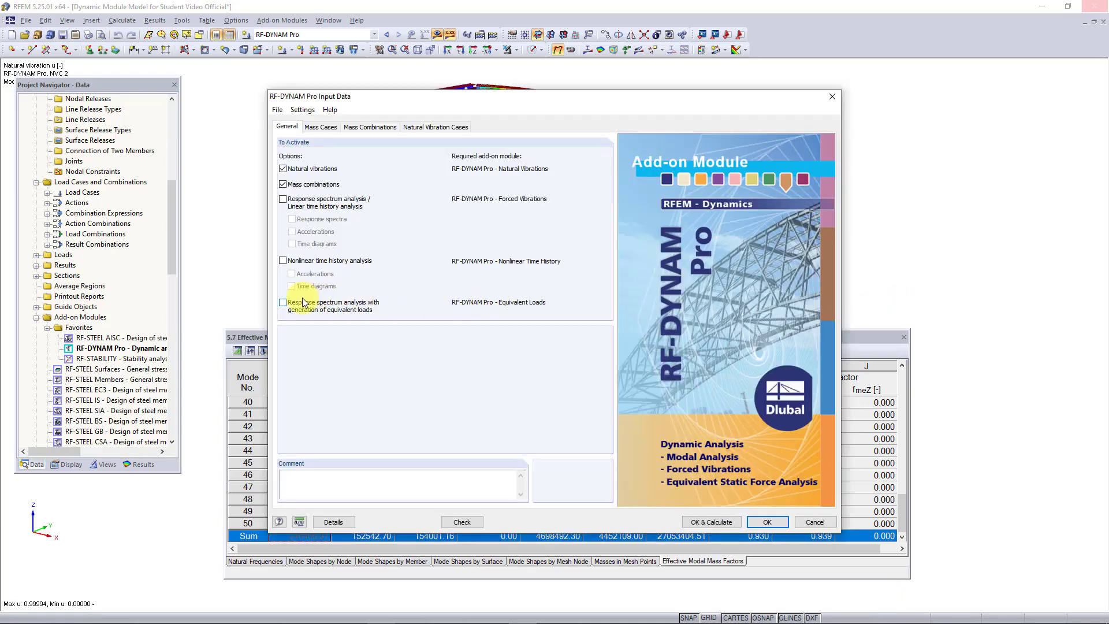
pyautogui.click(305, 303)
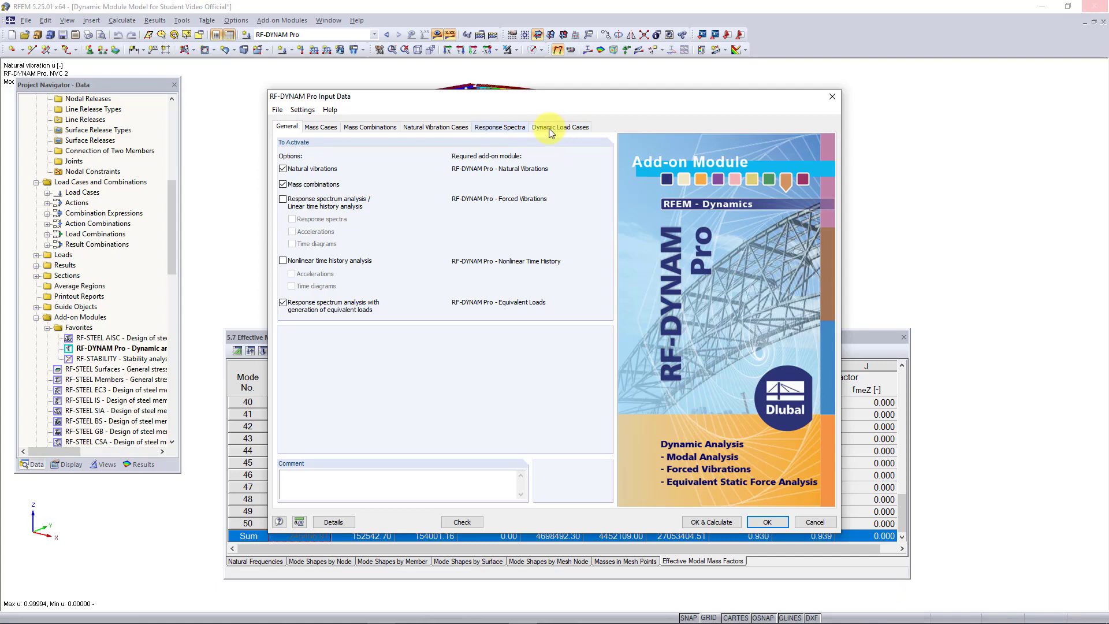
pyautogui.click(512, 128)
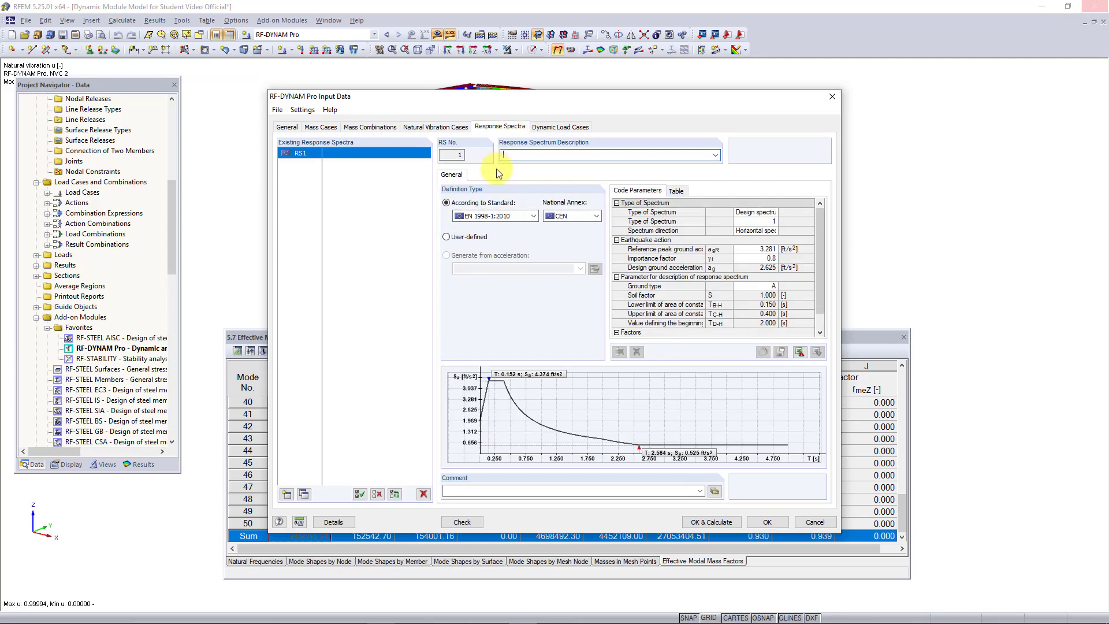
pyautogui.click(491, 216)
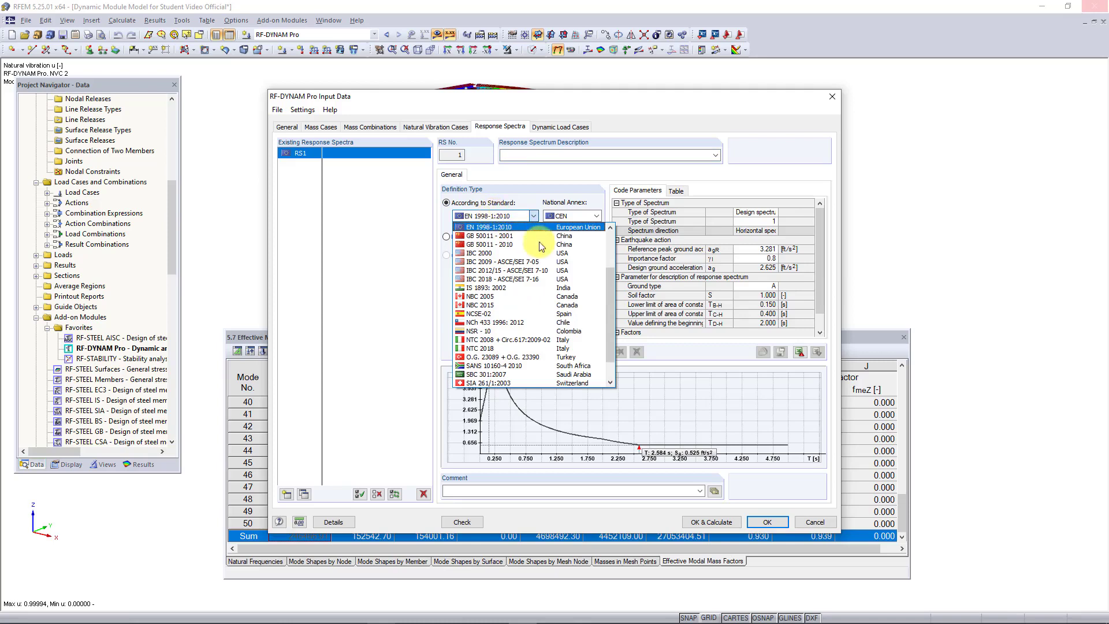
pyautogui.moveTo(611, 286)
pyautogui.mouseDown()
pyautogui.moveTo(614, 243)
pyautogui.moveTo(608, 293)
pyautogui.mouseUp()
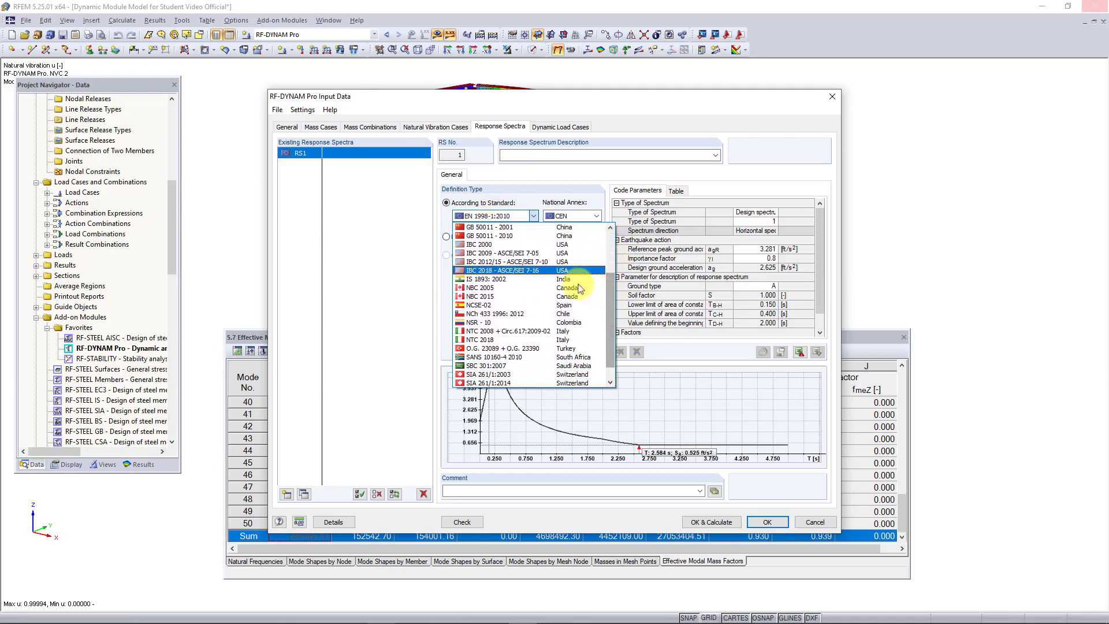
pyautogui.click(538, 272)
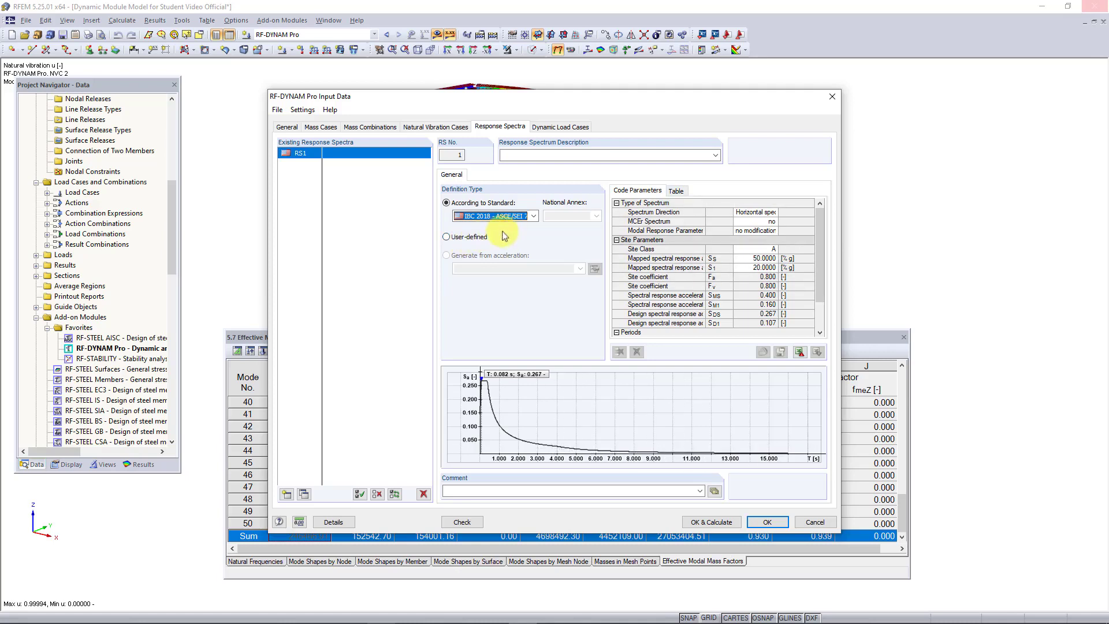
# - Look at the tabulated values of spectrum RS1 and set its site class to B
pyautogui.click(670, 191)
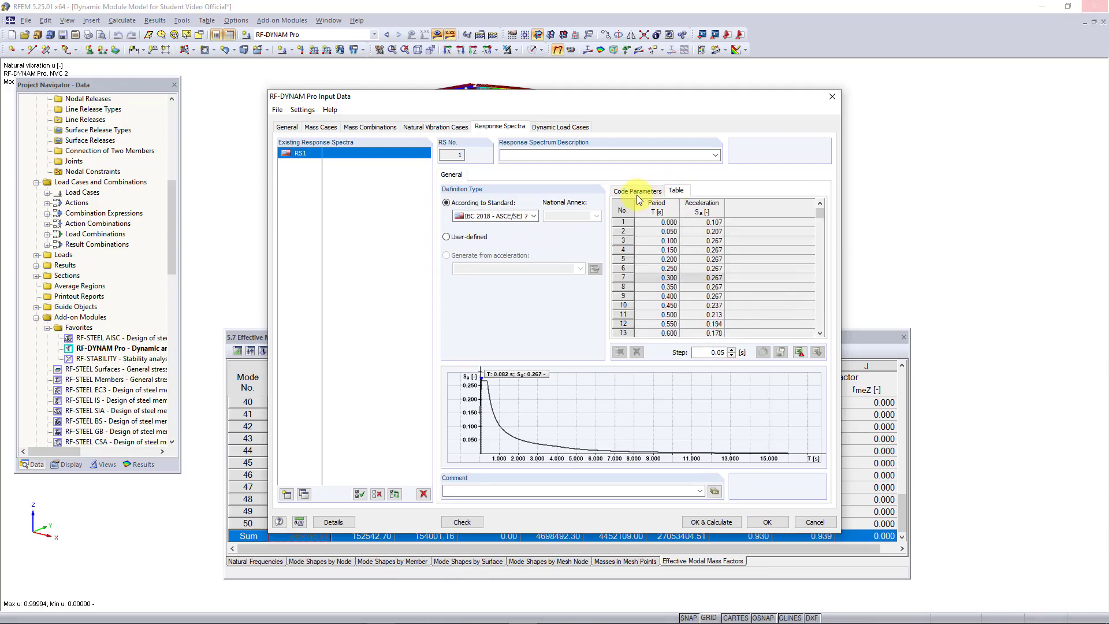
pyautogui.click(637, 193)
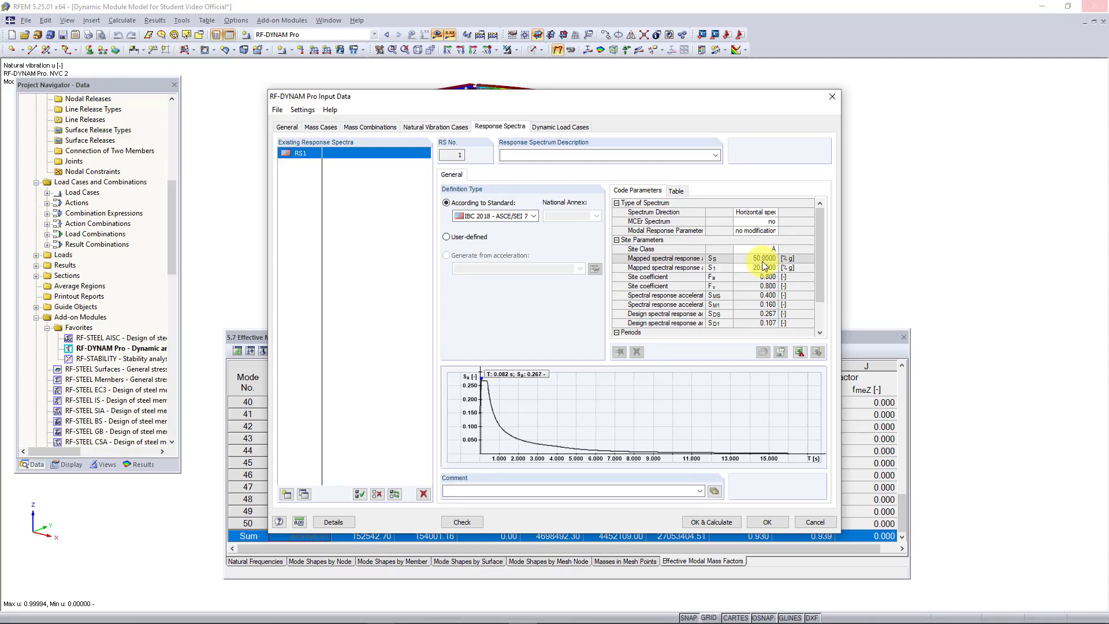
pyautogui.click(772, 252)
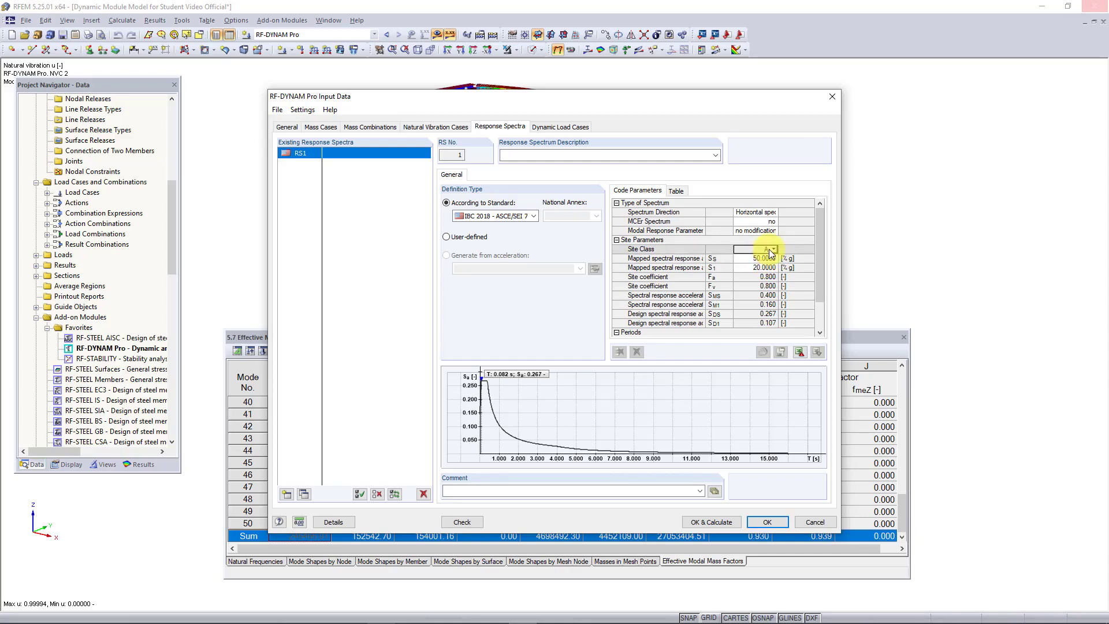
pyautogui.click(774, 249)
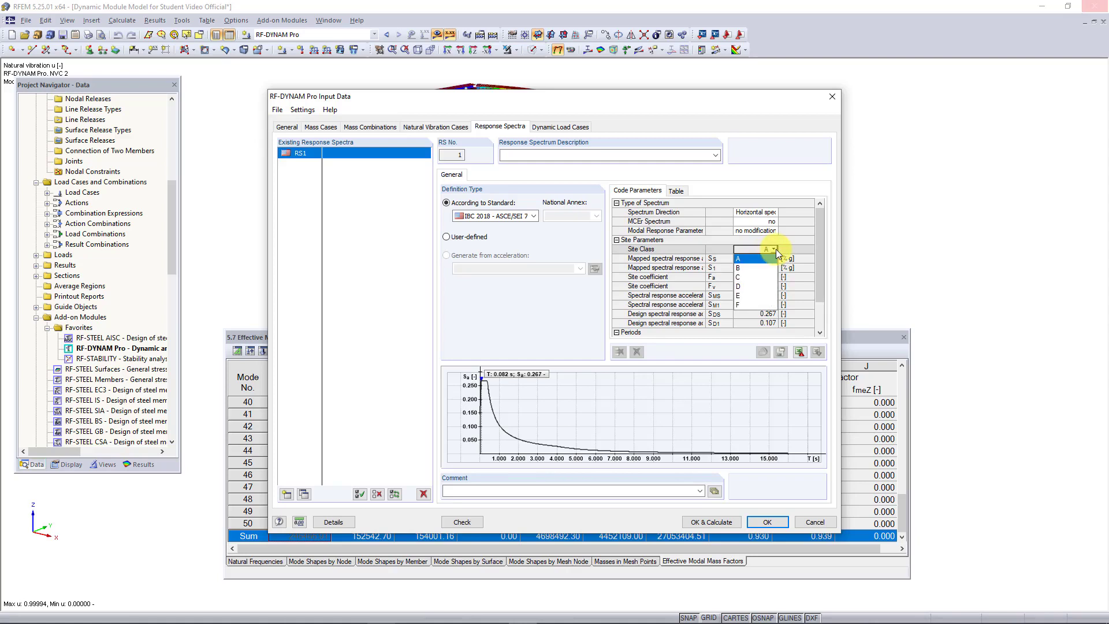
pyautogui.click(760, 267)
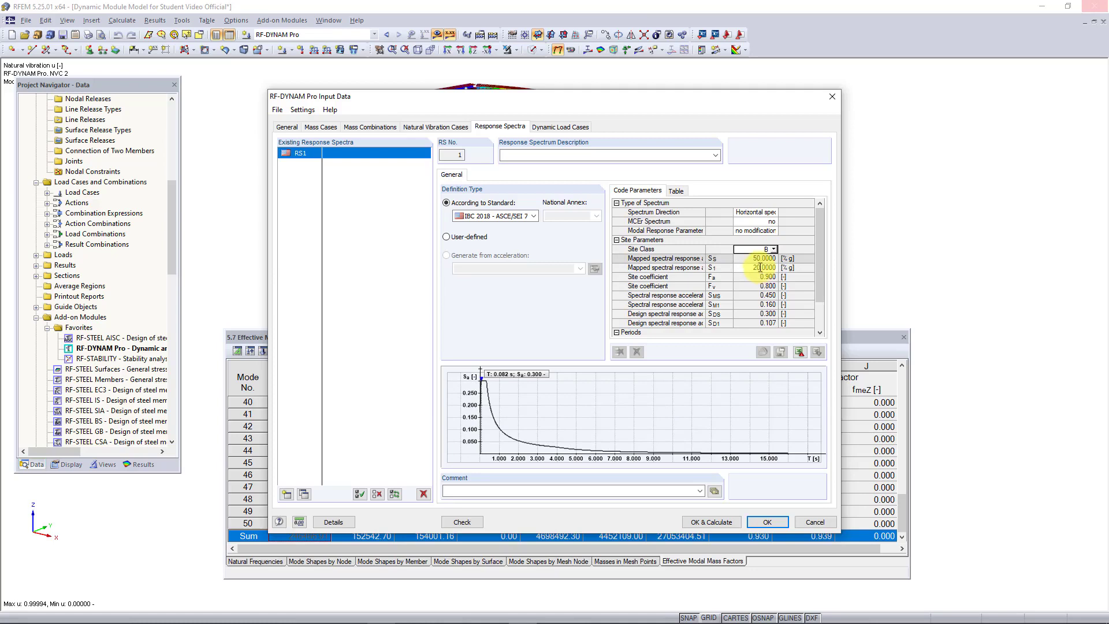
# - Set the mapped spectral response accelerations of RS1 to 20 % g for SS and 6 % g for S1
pyautogui.click(757, 258)
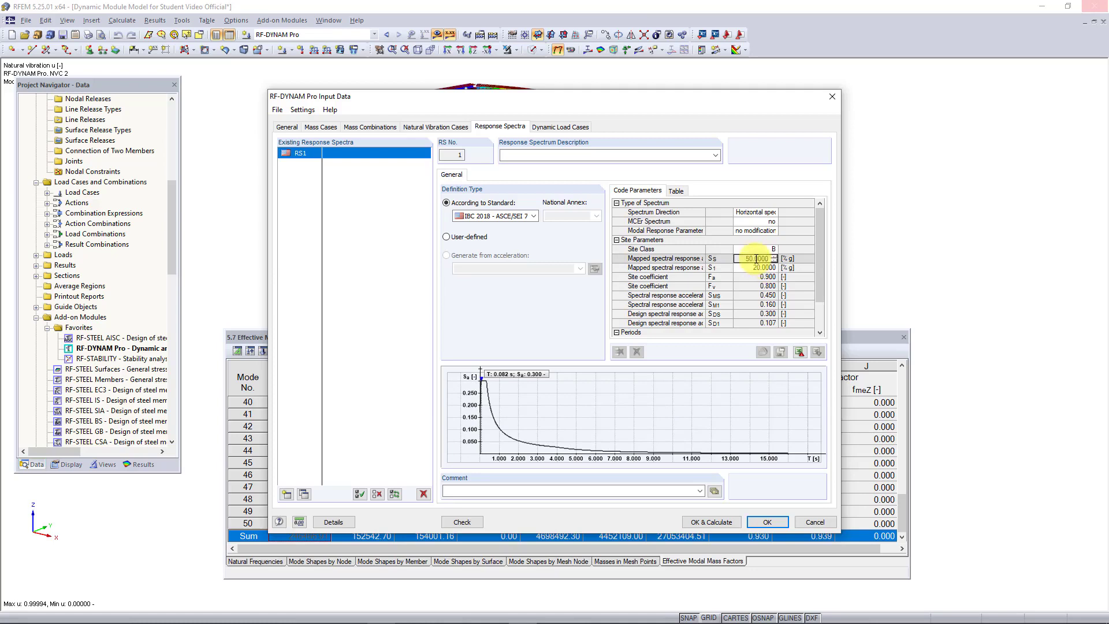
pyautogui.doubleClick(757, 259)
pyautogui.write('20')
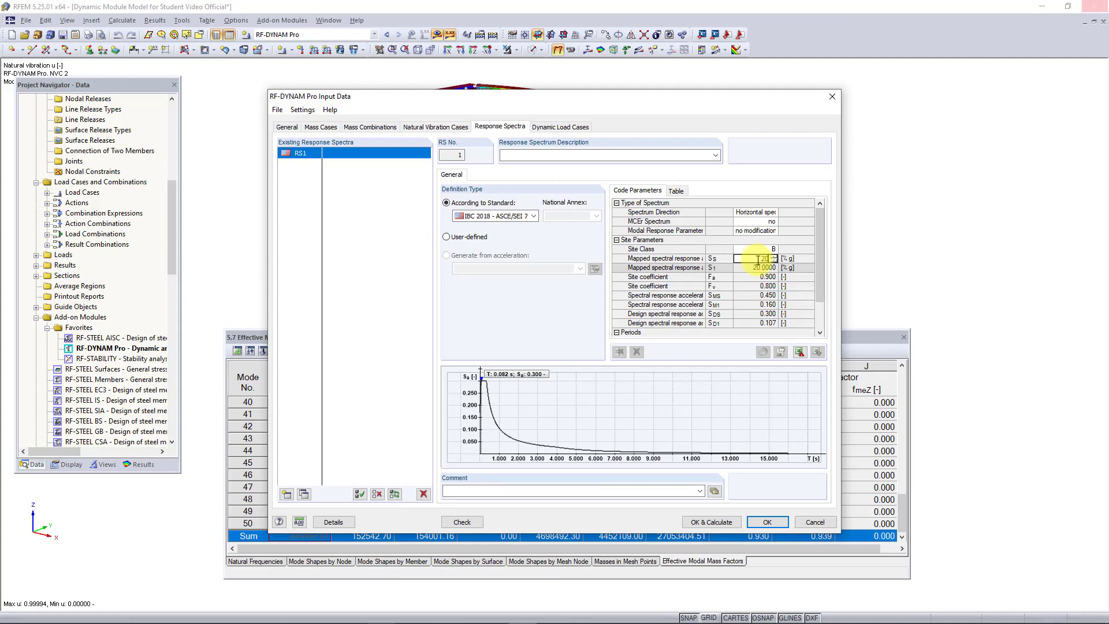
pyautogui.click(767, 268)
pyautogui.doubleClick(767, 267)
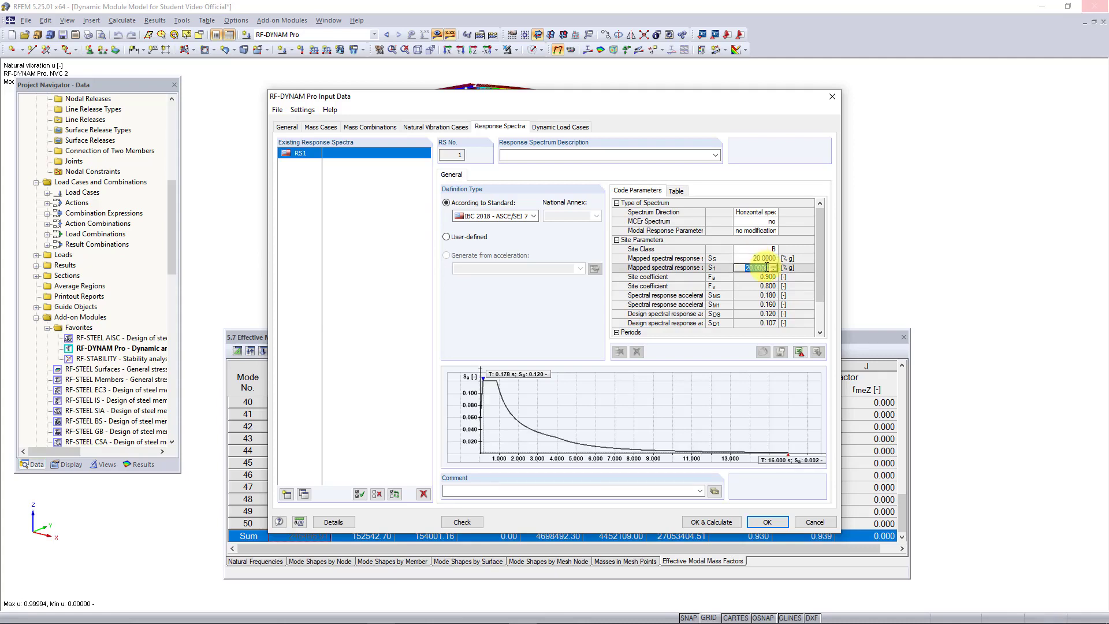
pyautogui.press('BackSpace')
pyautogui.write('6')
pyautogui.press('Return')
# - Set the long-period transition period TL to 6 and review the spectrum's table of periods and accelerations
pyautogui.scroll(-1, 729, 272)
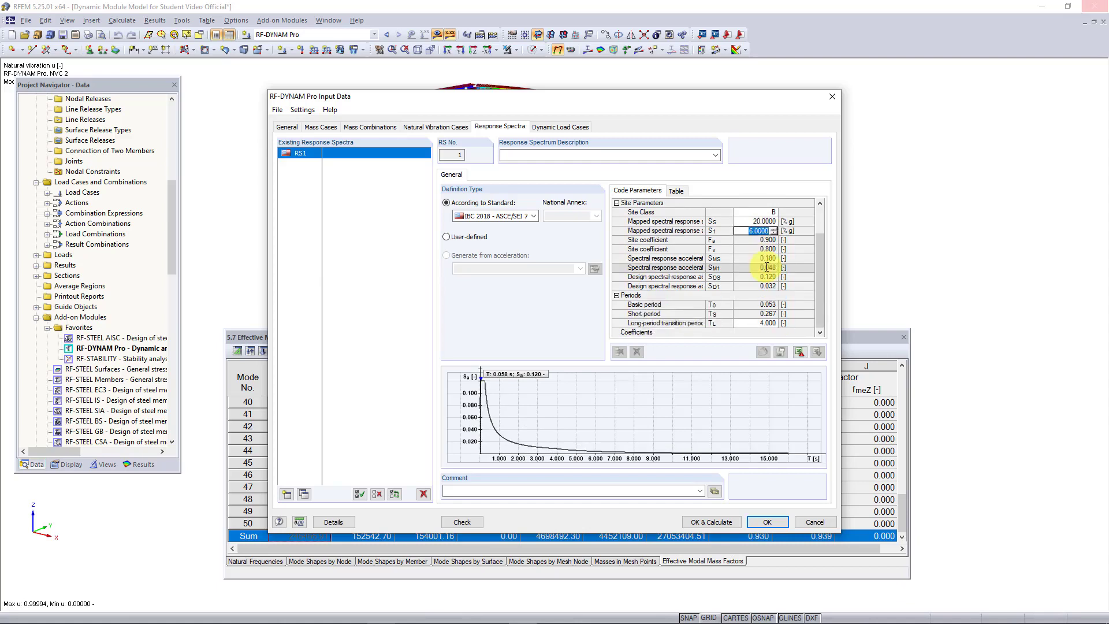
pyautogui.click(758, 323)
pyautogui.write('6')
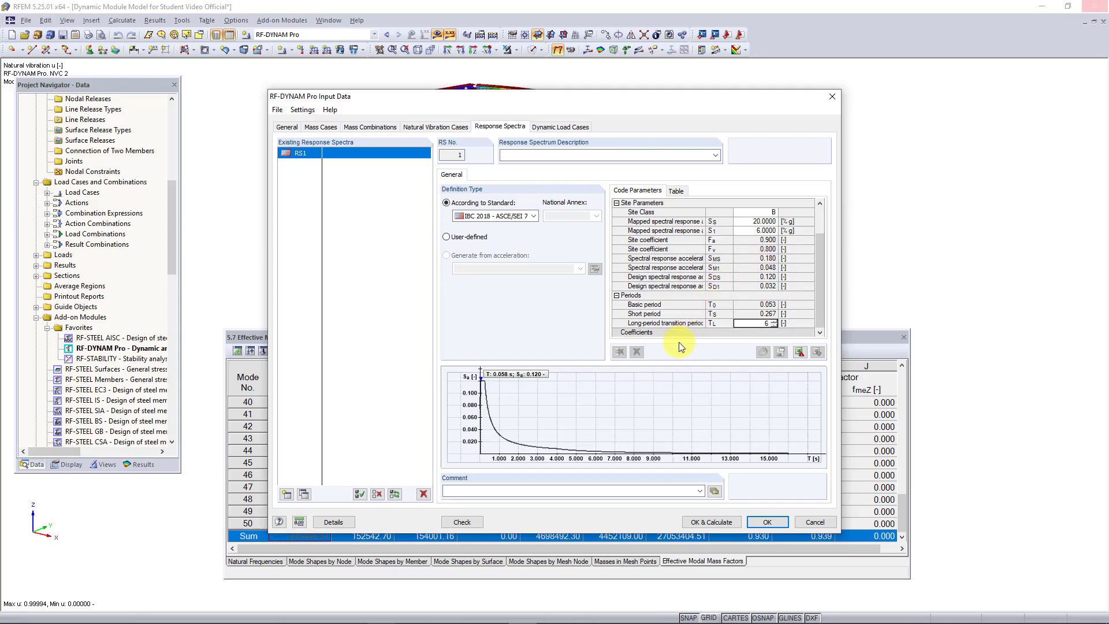
pyautogui.press('Return')
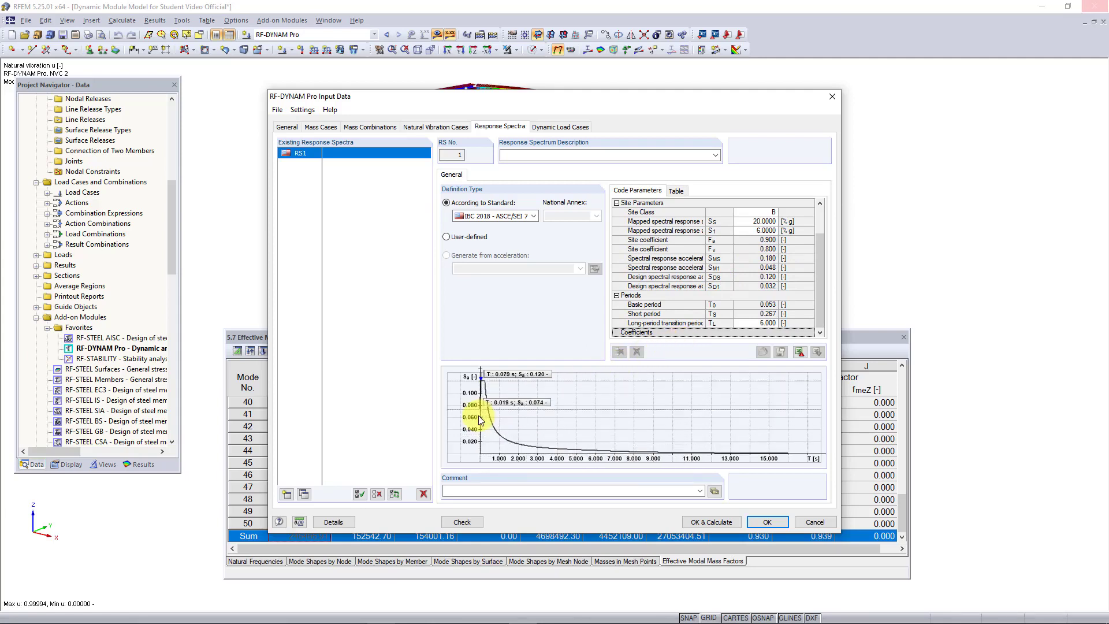
pyautogui.click(677, 191)
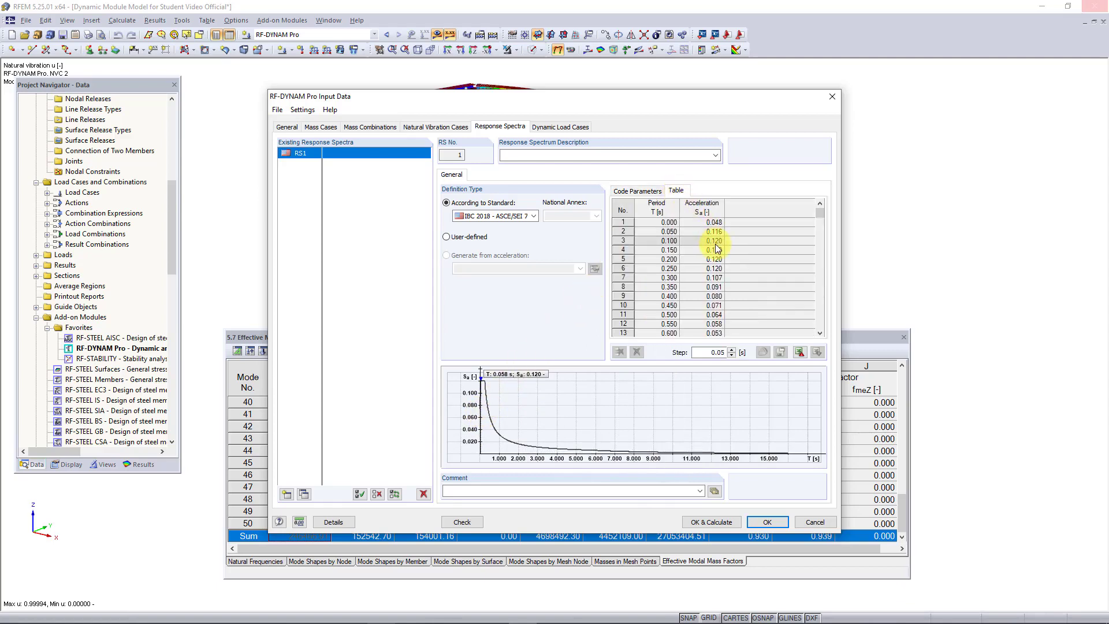
pyautogui.click(801, 351)
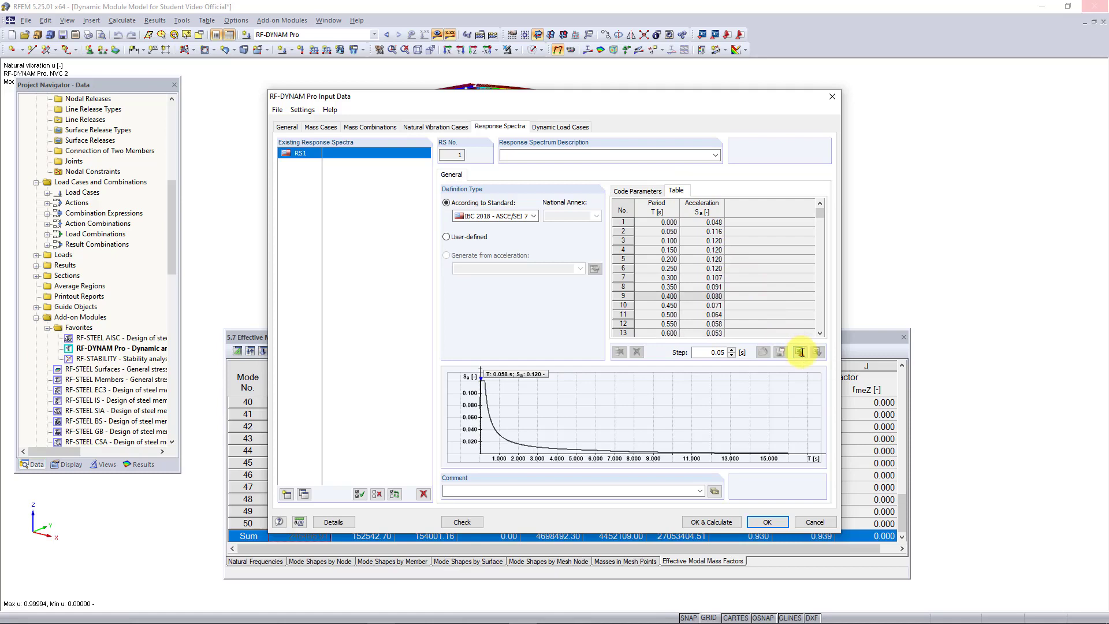
# - In dynamic load case DLC1, assign response spectrum RS1 to the X and Y directions for the equivalent force analysis
pyautogui.click(555, 130)
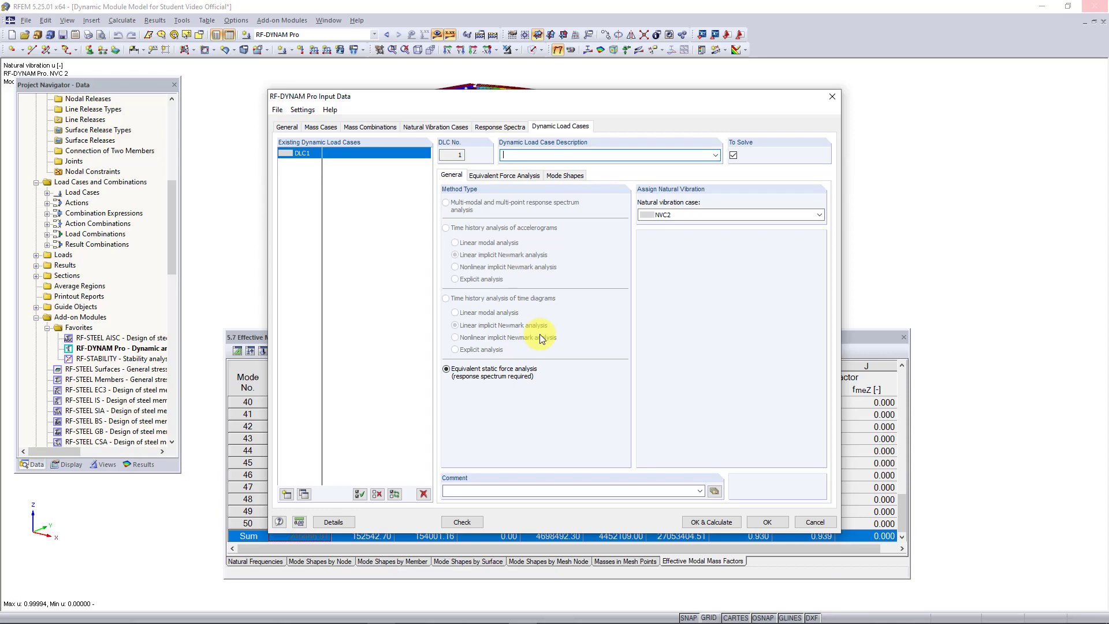
pyautogui.click(727, 215)
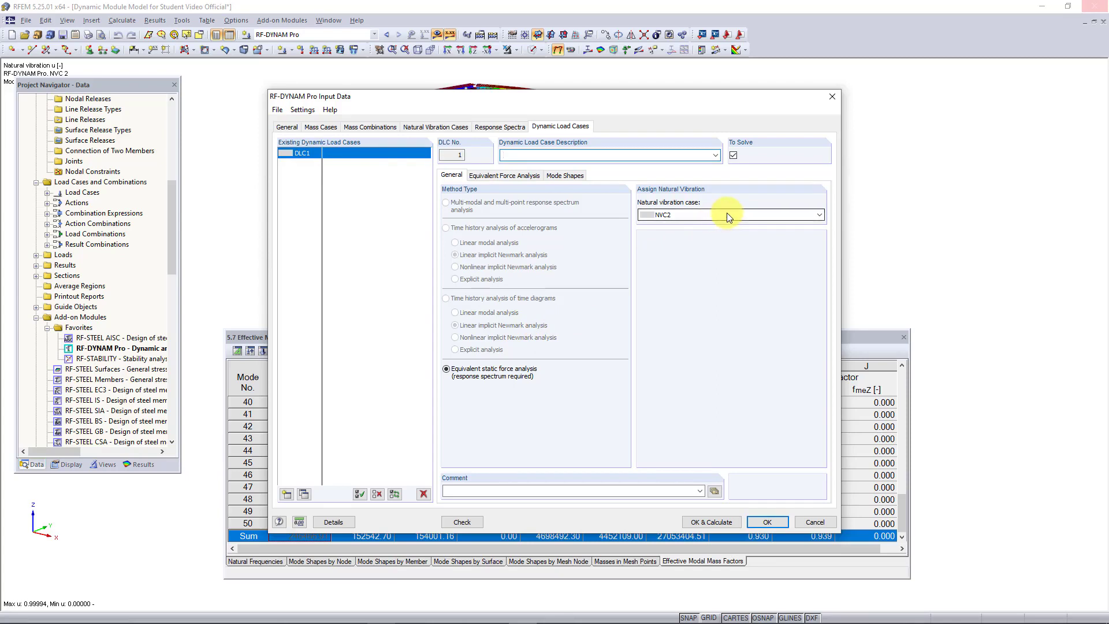
pyautogui.click(523, 175)
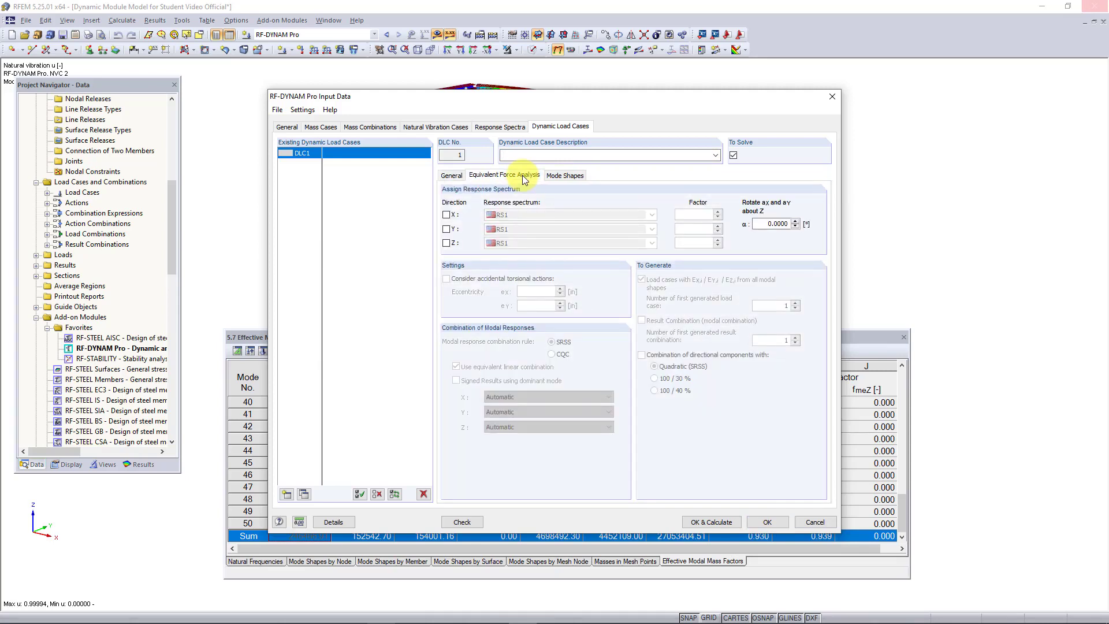
pyautogui.click(449, 215)
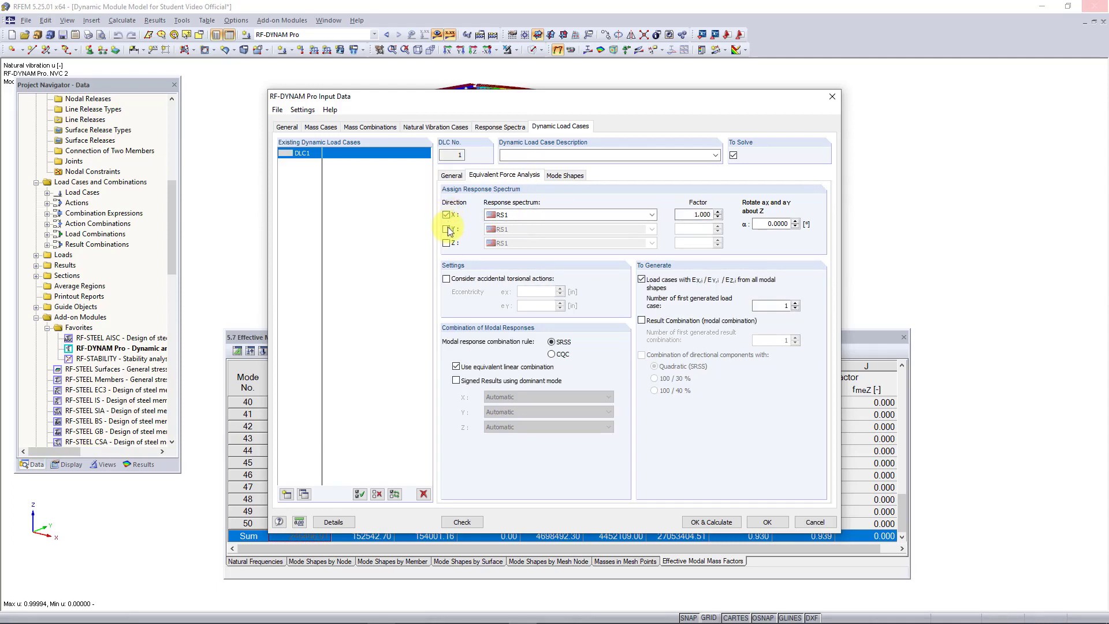
pyautogui.click(448, 230)
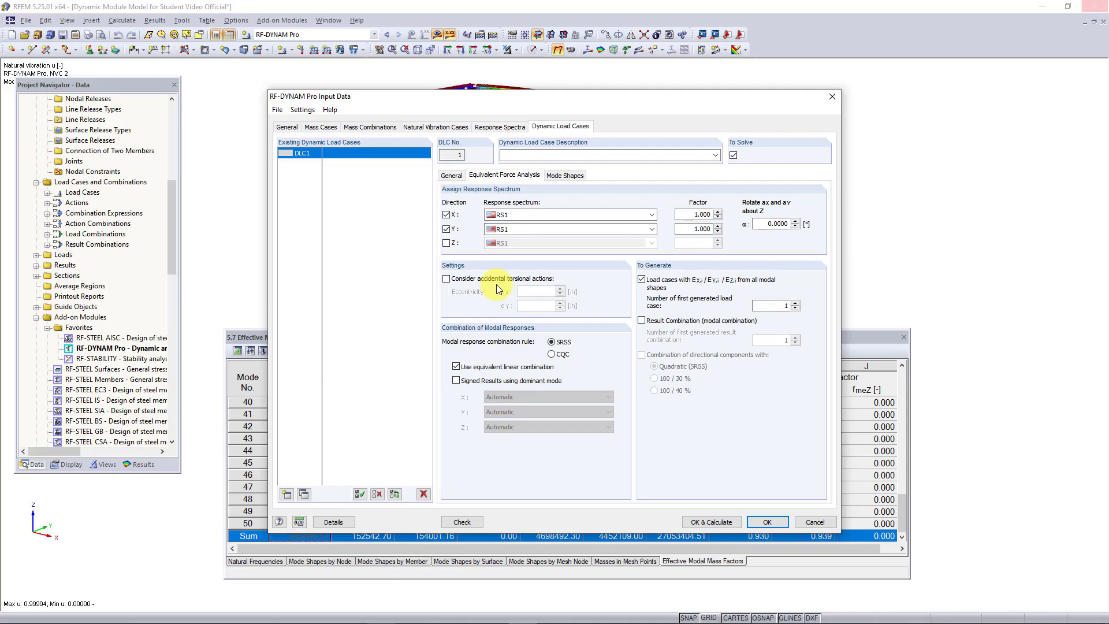
# - Consider accidental torsional actions in DLC1 with eccentricities of 16.56 in for eX and 12 in for eY
pyautogui.click(474, 281)
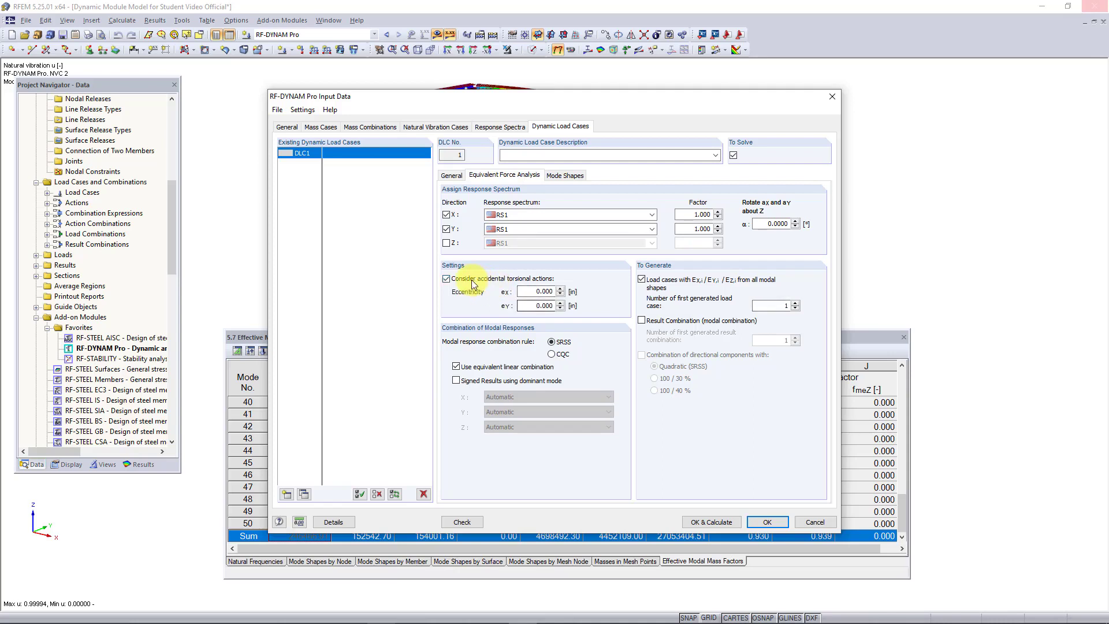
pyautogui.moveTo(456, 99); pyautogui.dragTo(649, 342)
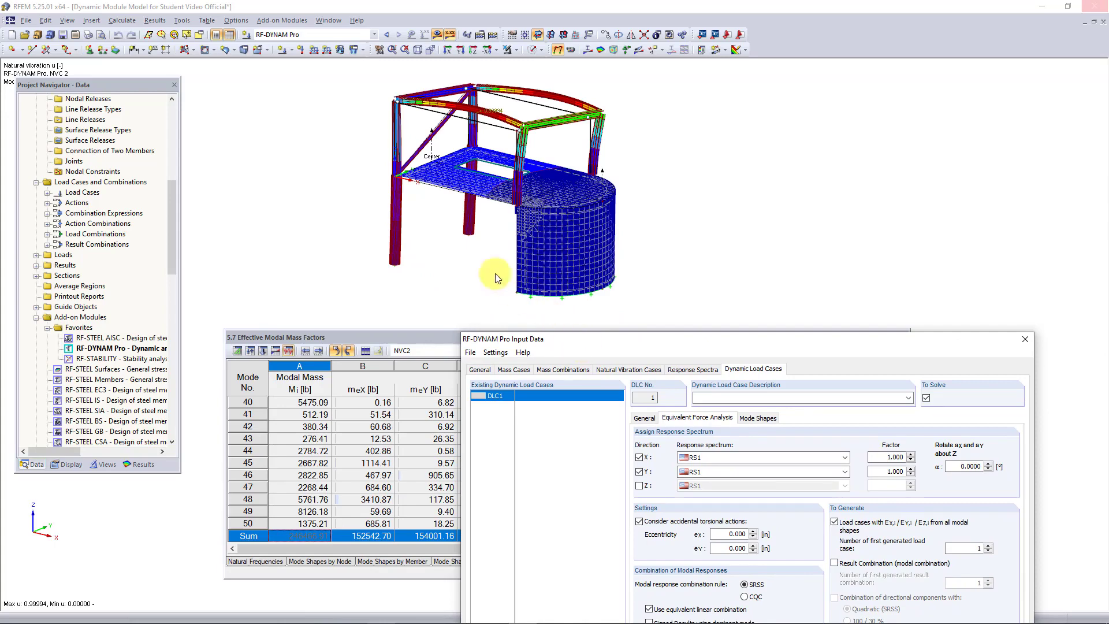
pyautogui.moveTo(615, 342); pyautogui.dragTo(397, 156)
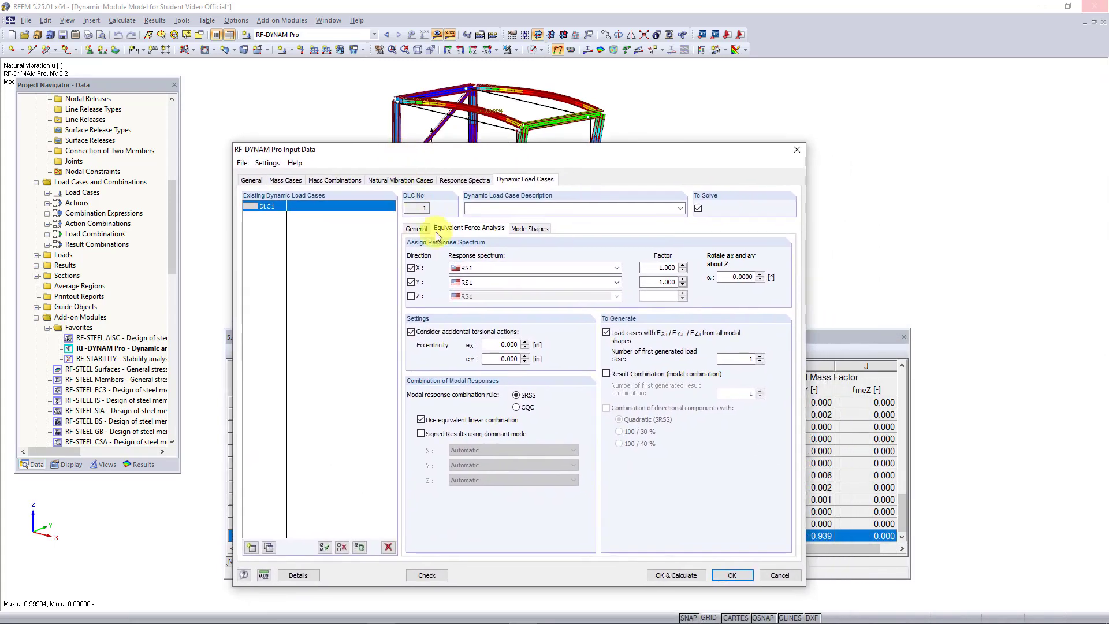
pyautogui.click(504, 344)
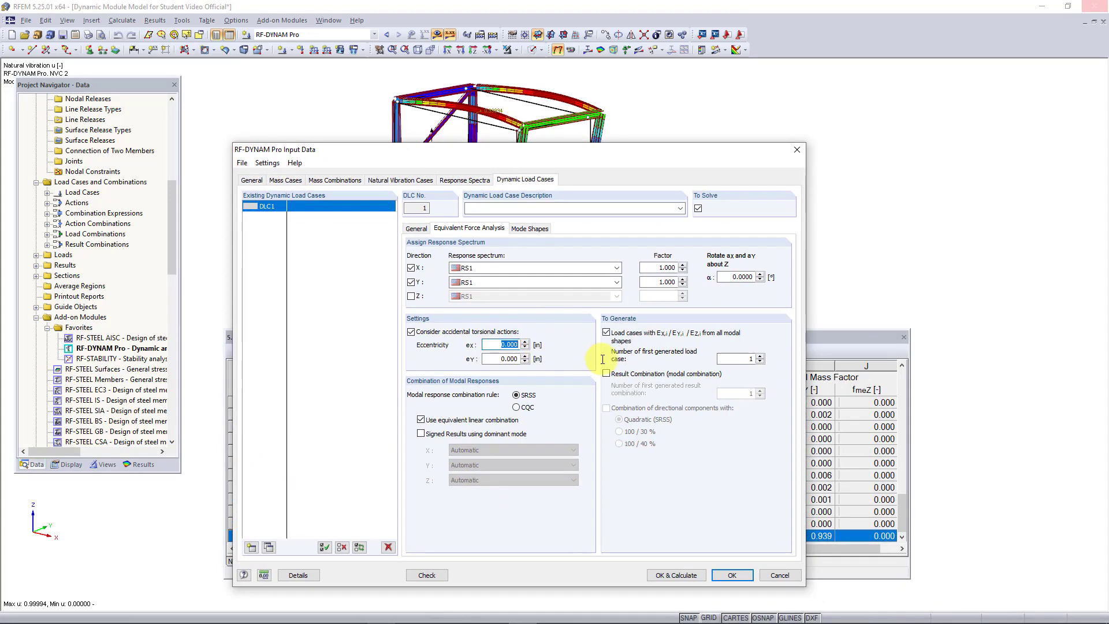
pyautogui.write('16.56')
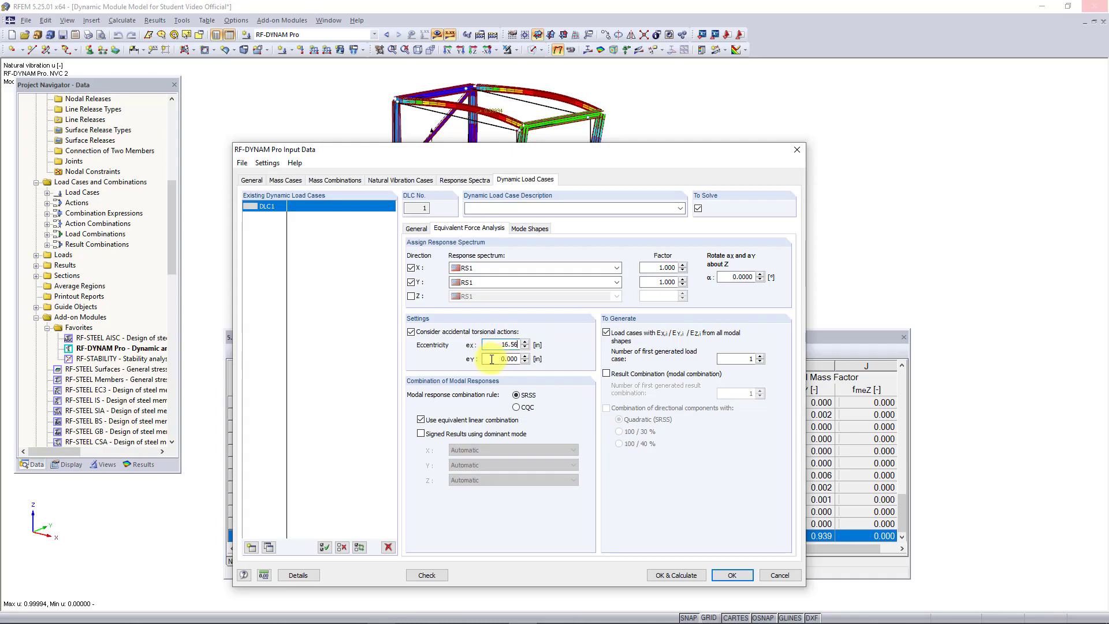
pyautogui.press('Tab')
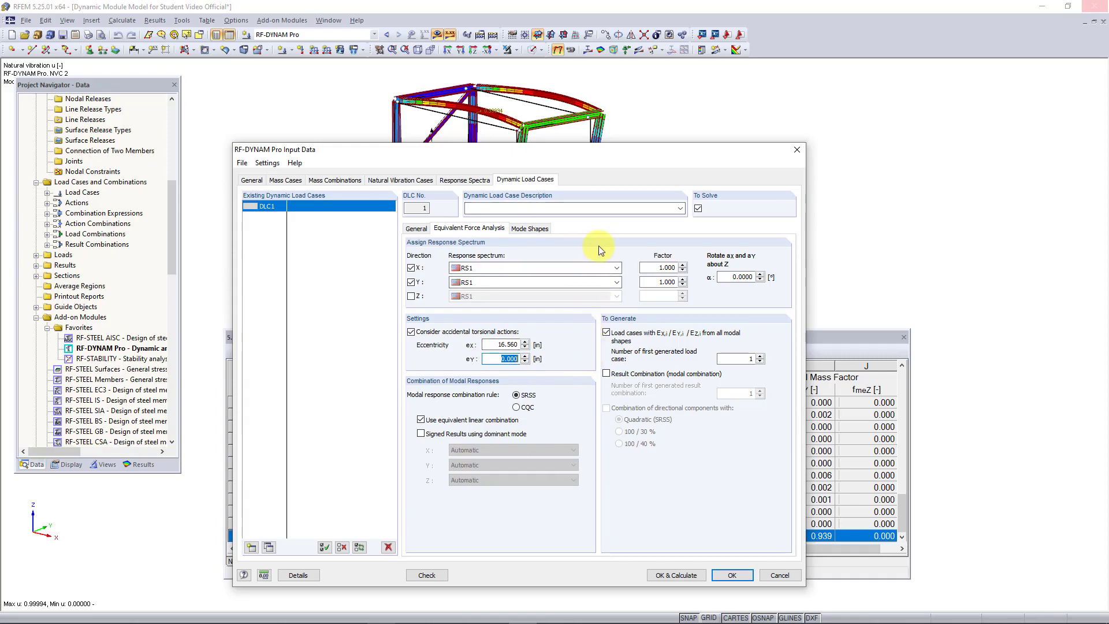
pyautogui.moveTo(475, 153); pyautogui.dragTo(464, 181)
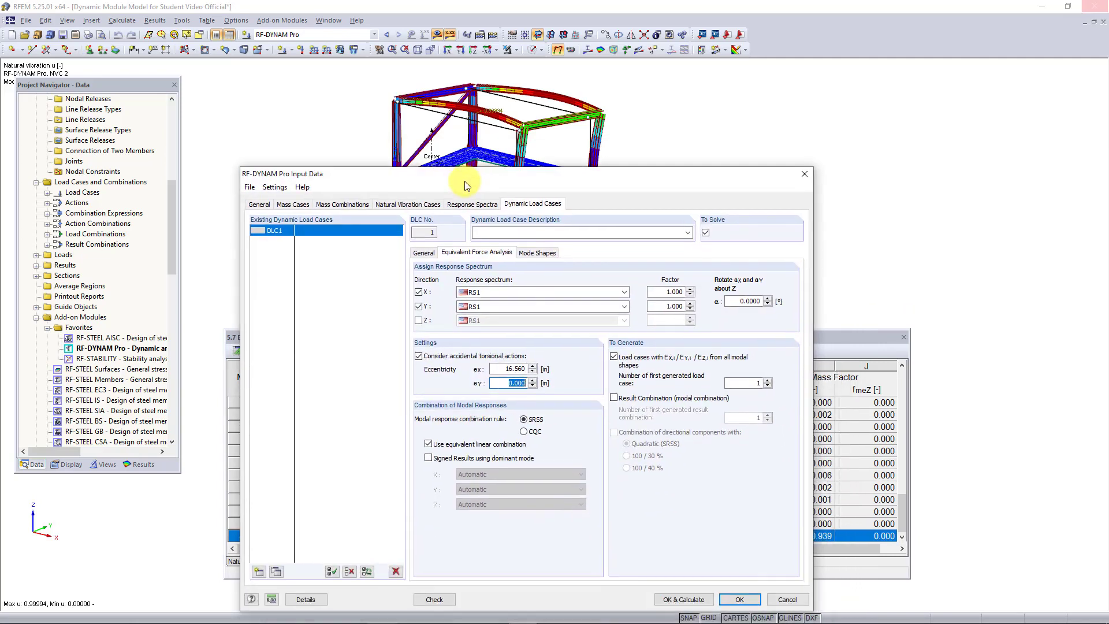
pyautogui.write('12')
pyautogui.moveTo(491, 172); pyautogui.dragTo(483, 128)
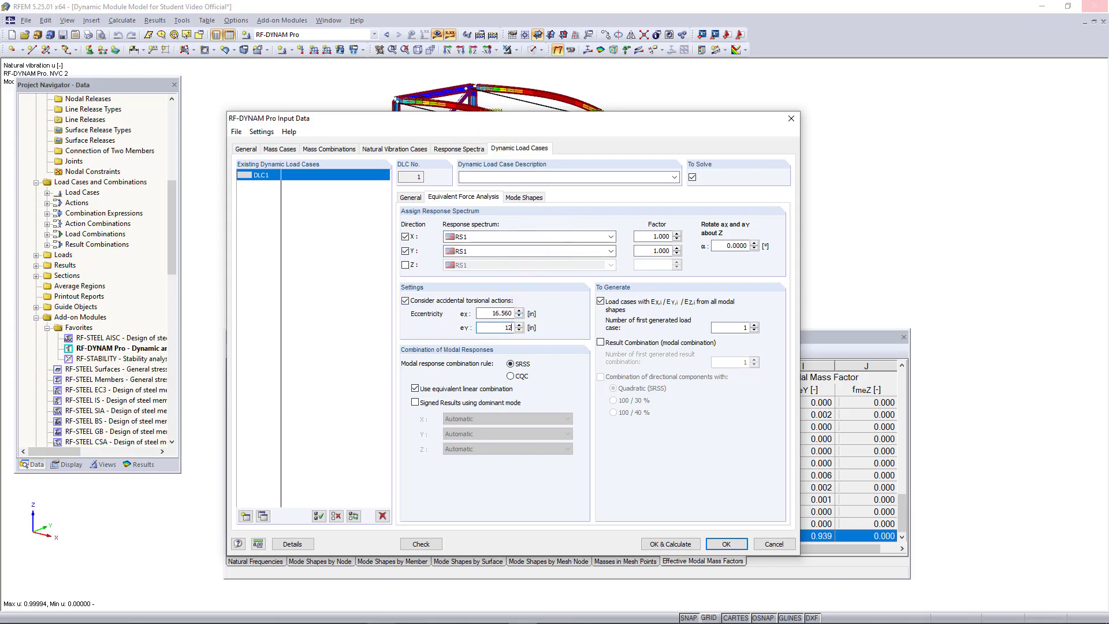
pyautogui.click(478, 312)
# - Combine the modal responses by CQC and generate a result combination with directional components combined by the 100 / 30 % rule
pyautogui.click(523, 380)
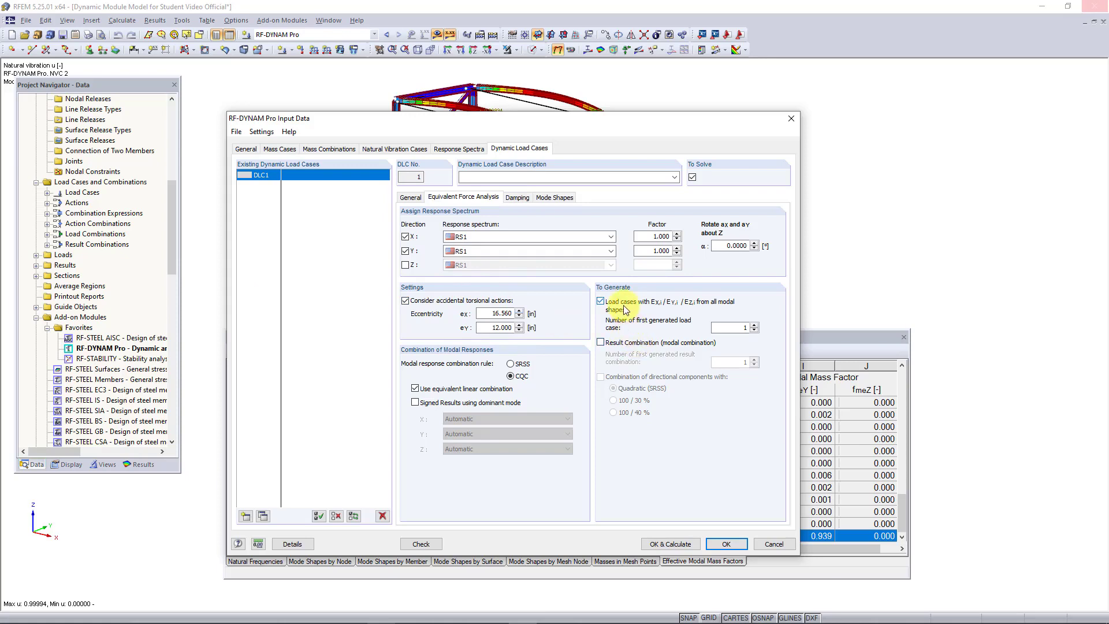
pyautogui.click(624, 345)
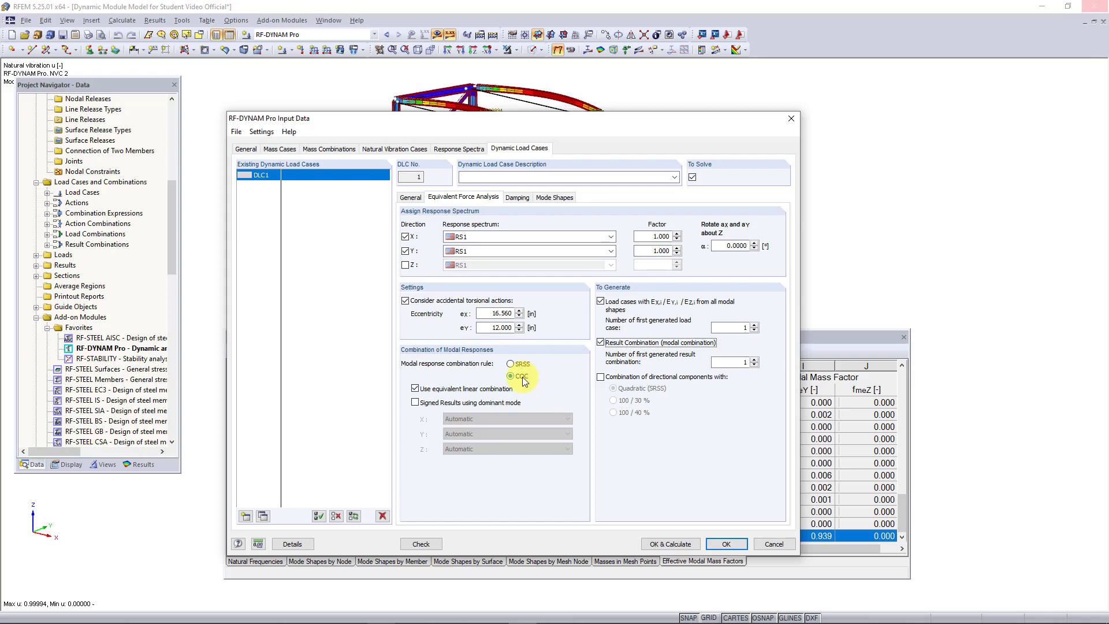
pyautogui.click(634, 377)
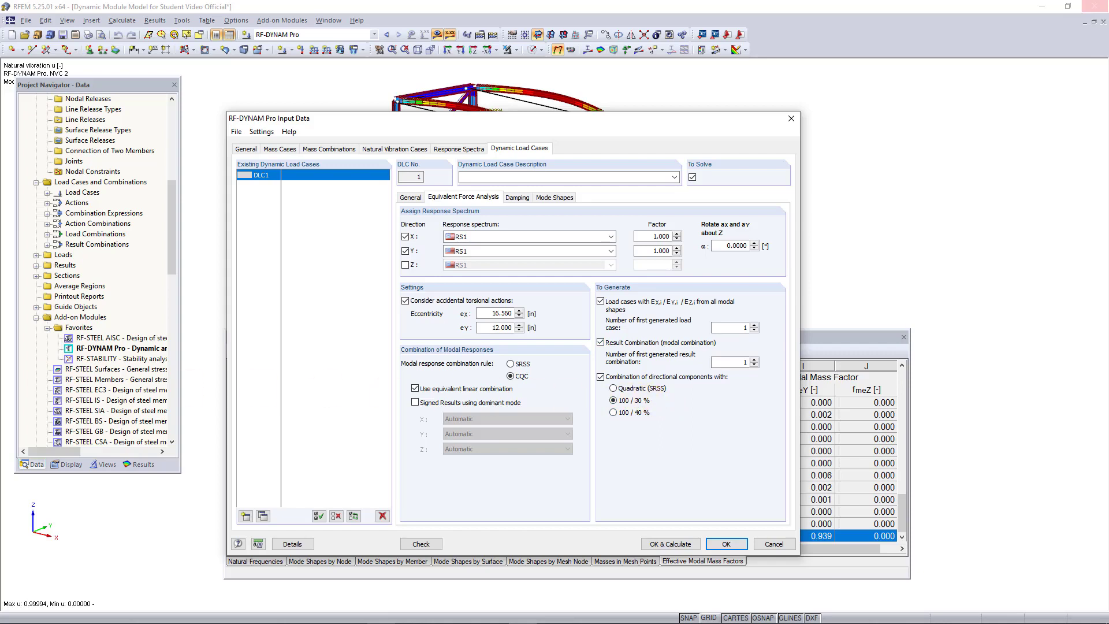
# - Assign Lehr's damping with a value D of 0.02 to dynamic load case DLC1
pyautogui.click(518, 198)
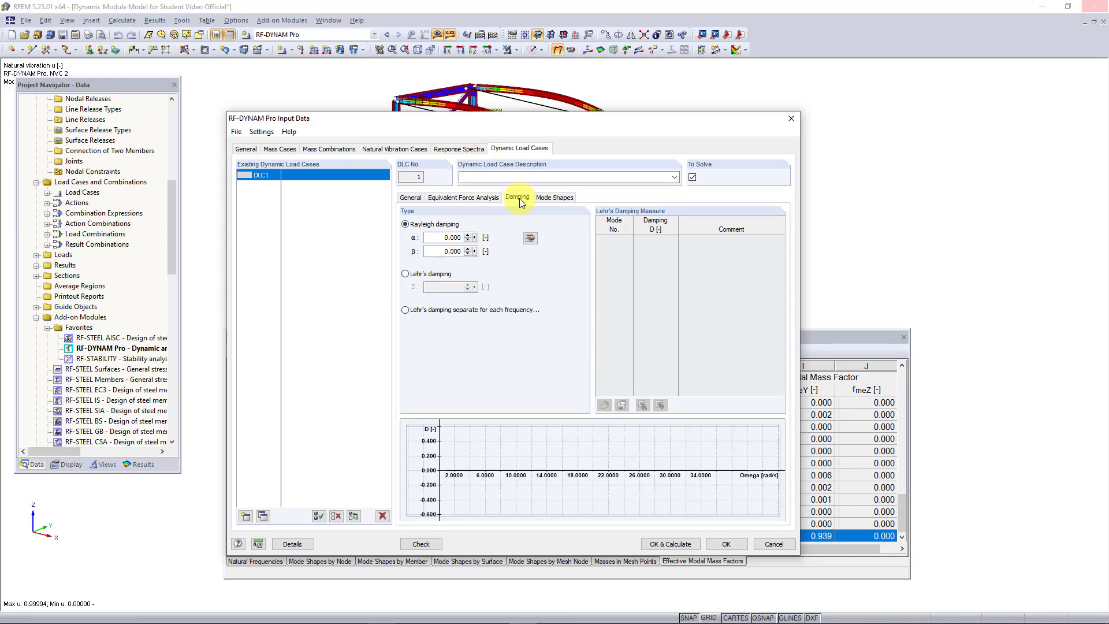
pyautogui.click(406, 274)
pyautogui.doubleClick(453, 287)
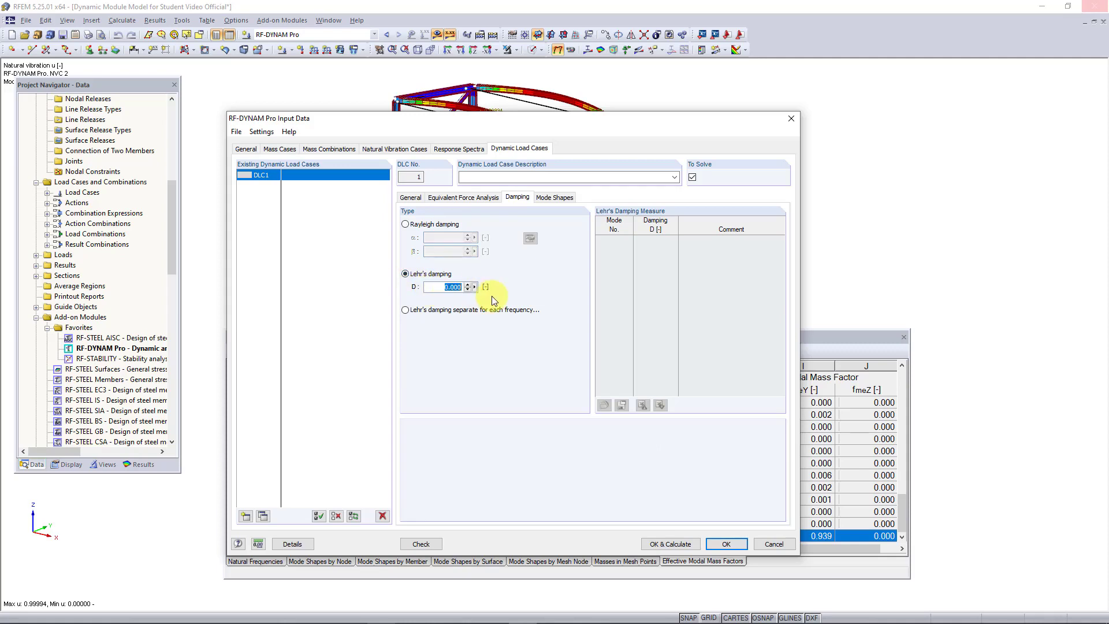
pyautogui.write('0.02')
# - In DLC1's mode shapes, deselect the modes with an effective modal mass factor below 0.005
pyautogui.hotkey('ctrl', 'Tab')
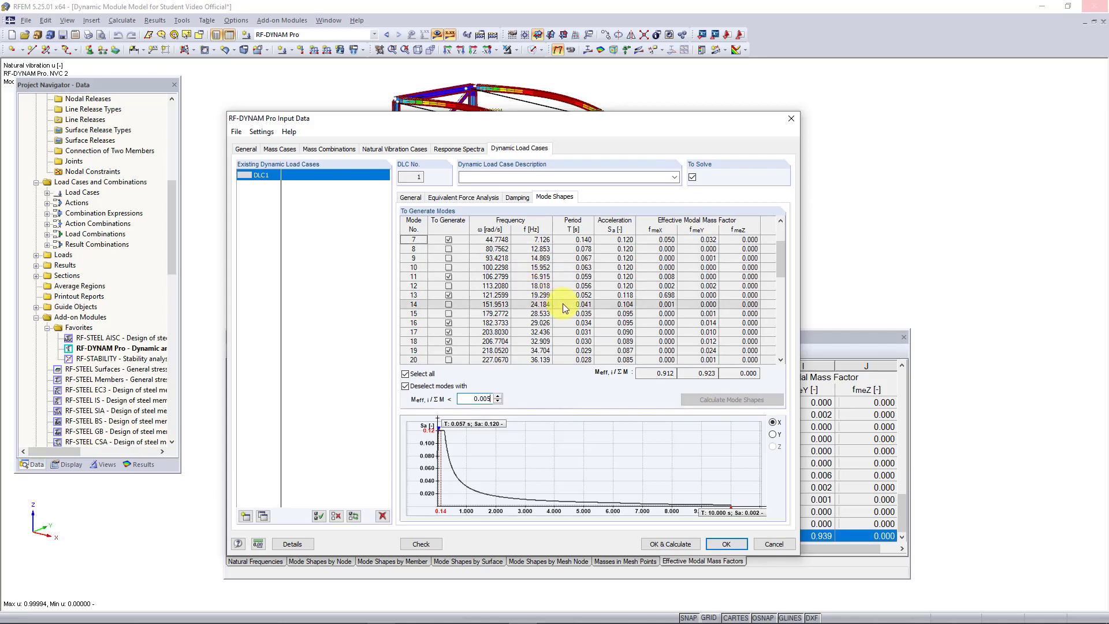
pyautogui.click(420, 387)
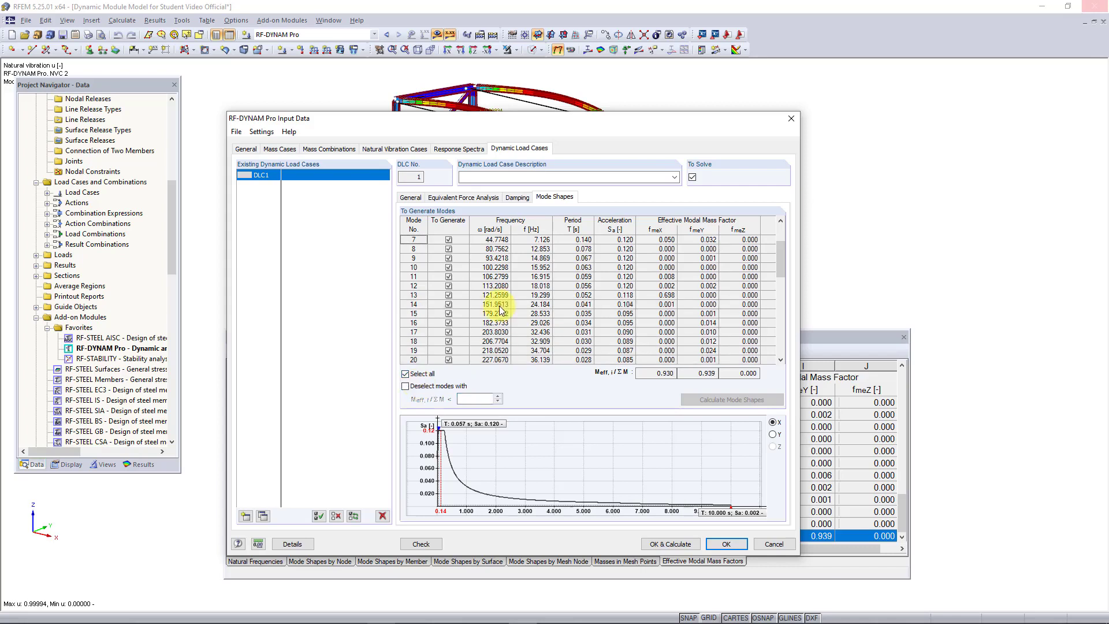
pyautogui.click(415, 388)
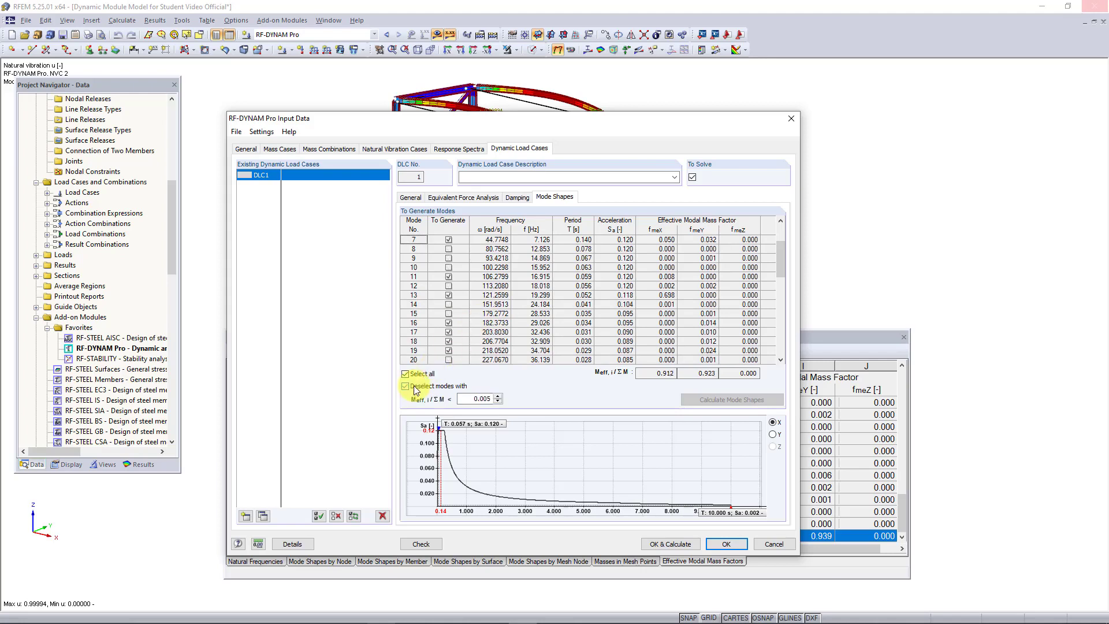
pyautogui.doubleClick(477, 398)
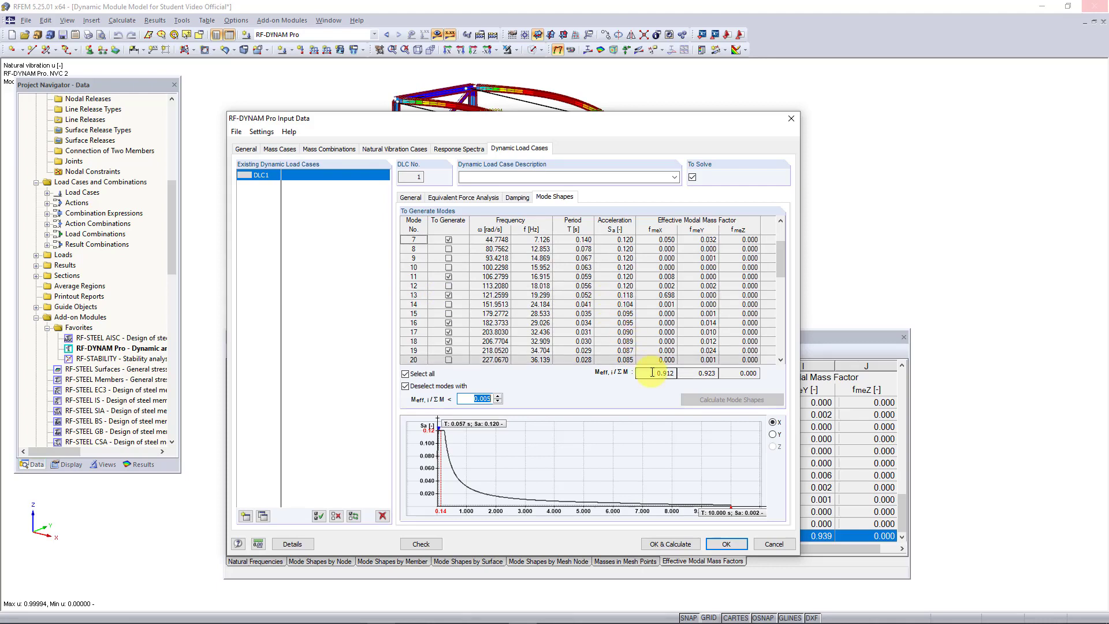
# - Check the summed effective modal mass factors in X and Y for the selected modes, and accept the input data and run the calculation
pyautogui.moveTo(650, 373); pyautogui.dragTo(731, 374)
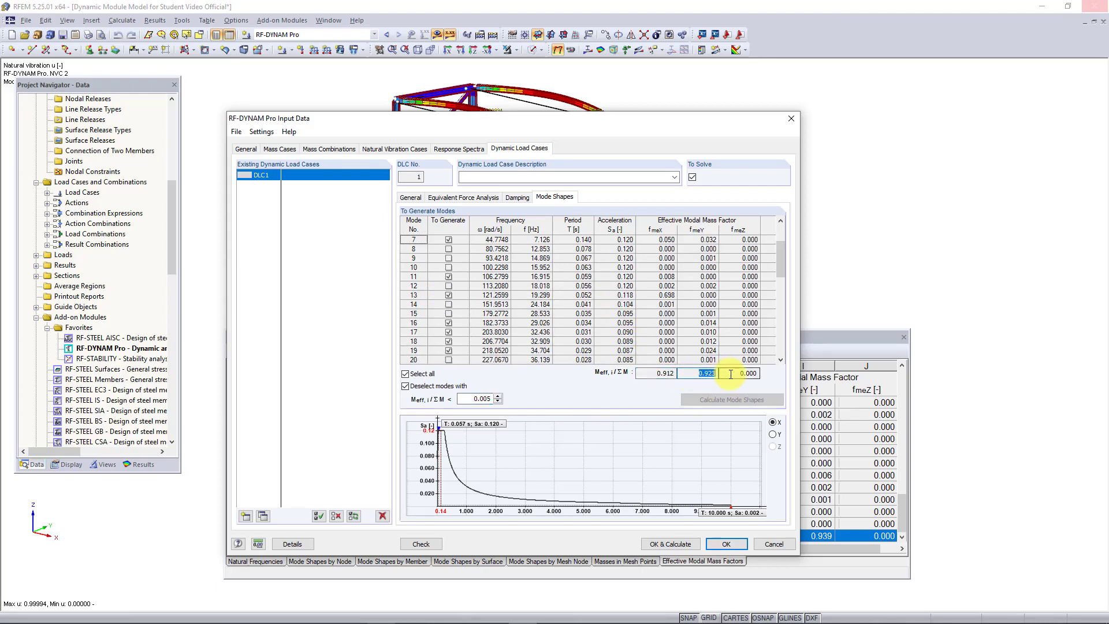
pyautogui.doubleClick(723, 373)
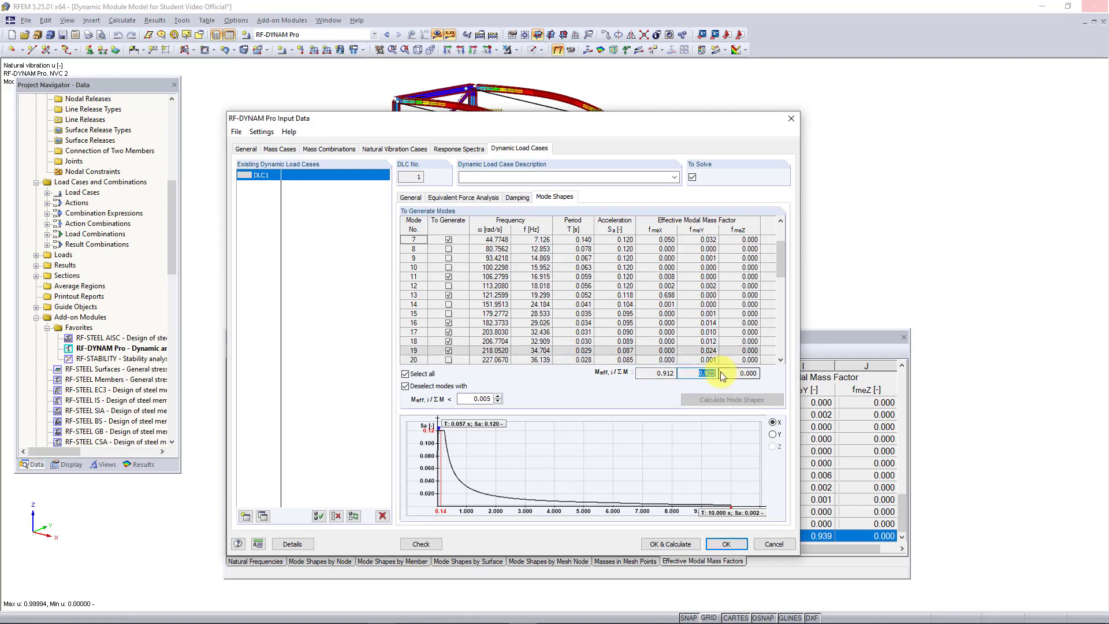
pyautogui.click(657, 546)
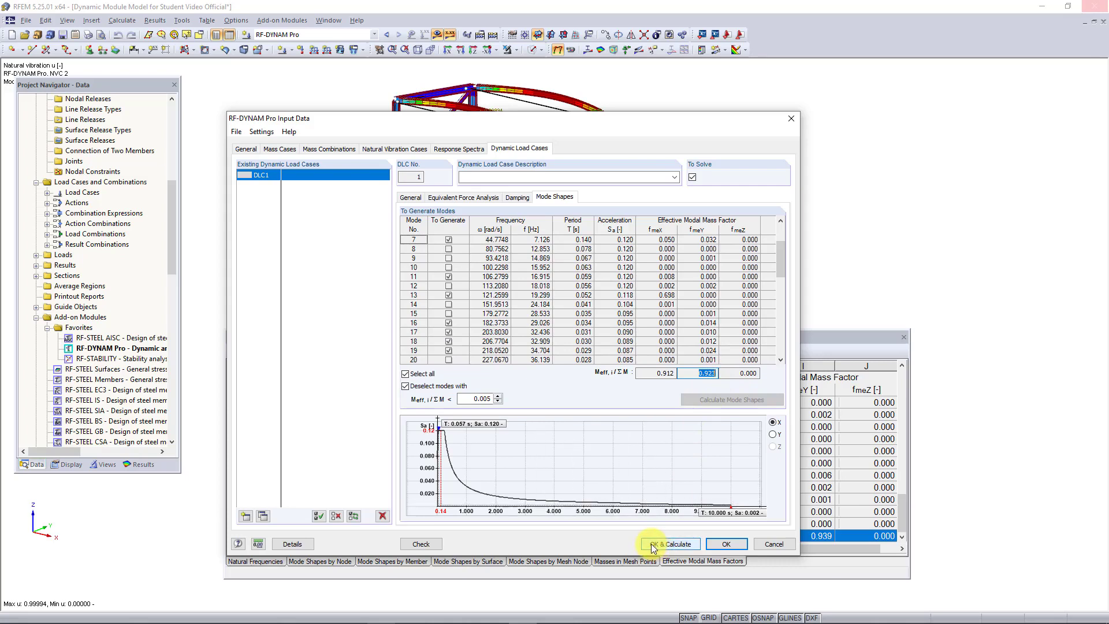
pyautogui.click(654, 546)
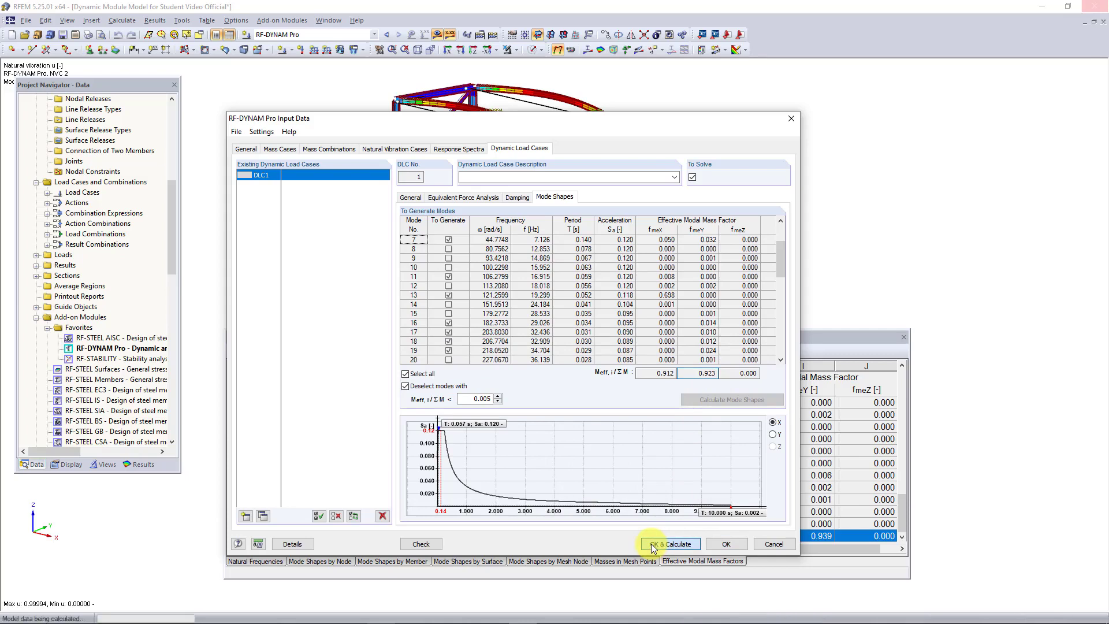